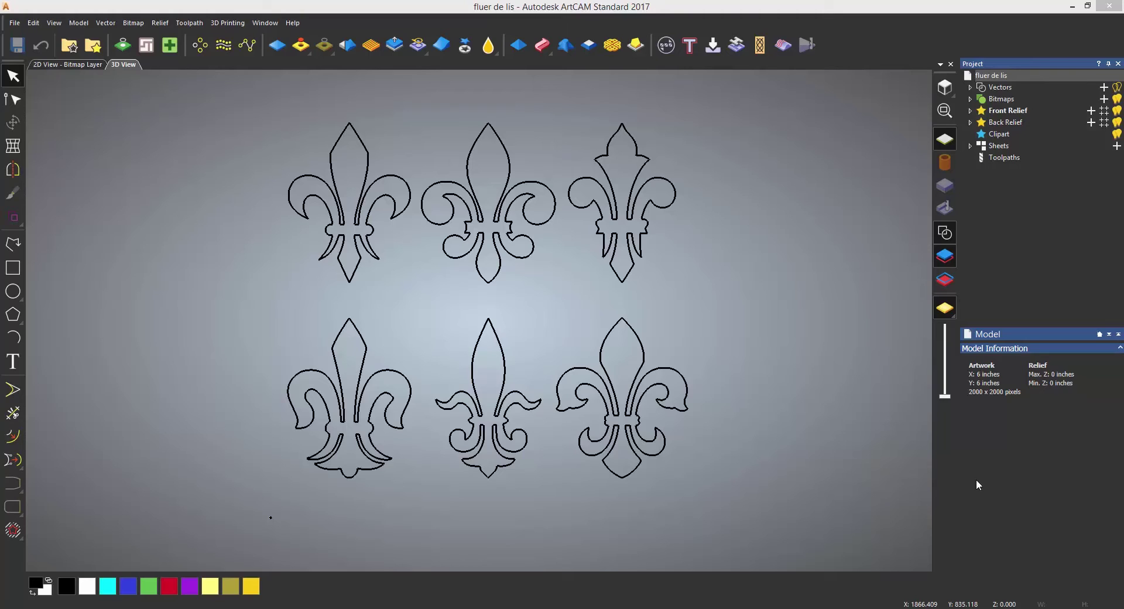
Step: Scale all six fleur-de-lis to 5 in wide (4.43861 in high) with aspect ratio locked
{"action": "left_click", "coordinate": [641, 402]}
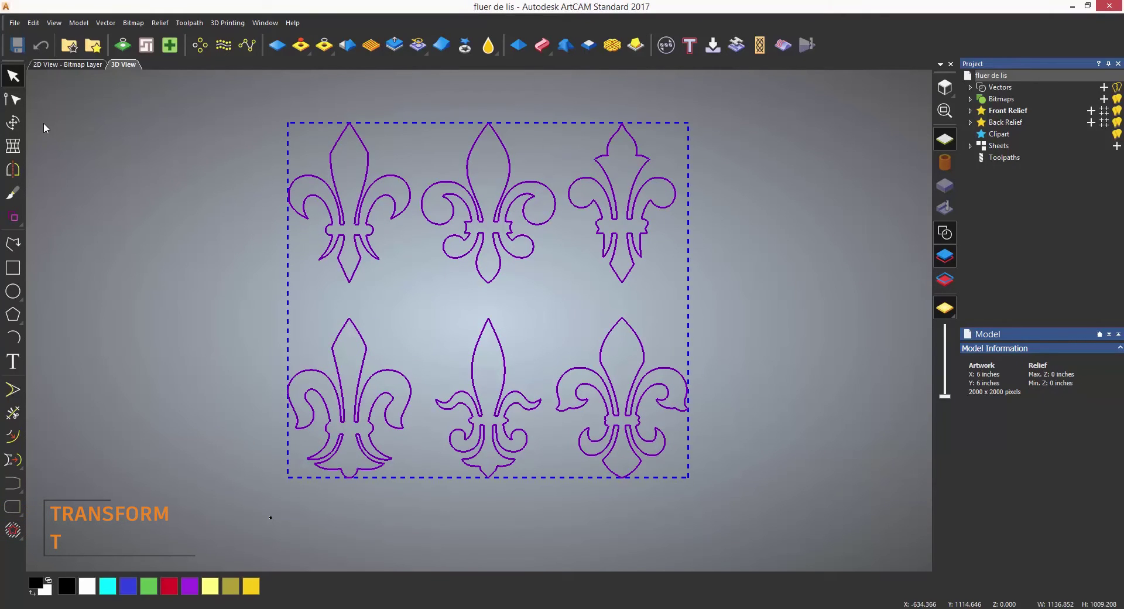
{"action": "left_click", "coordinate": [13, 122]}
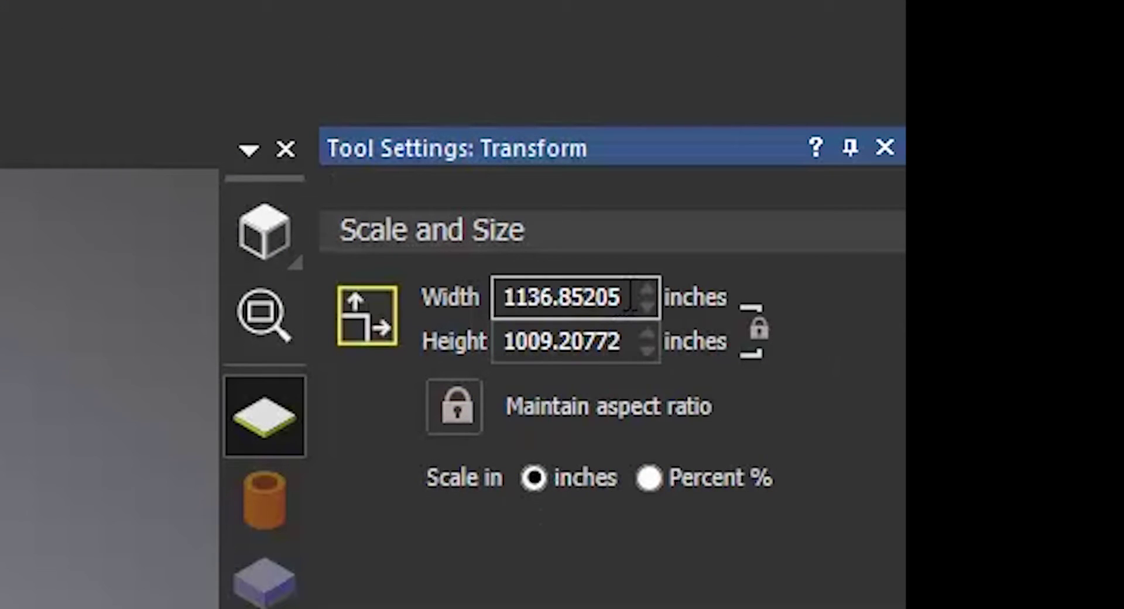
{"action": "left_click", "coordinate": [629, 302]}
{"action": "key", "text": "ctrl+a"}
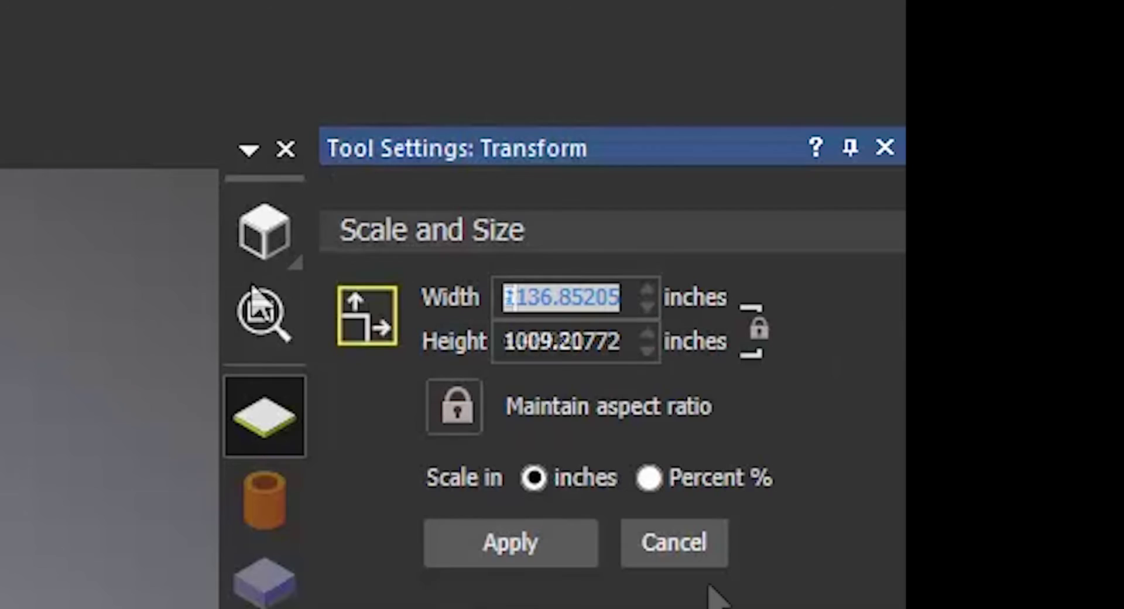
{"action": "type", "text": "5"}
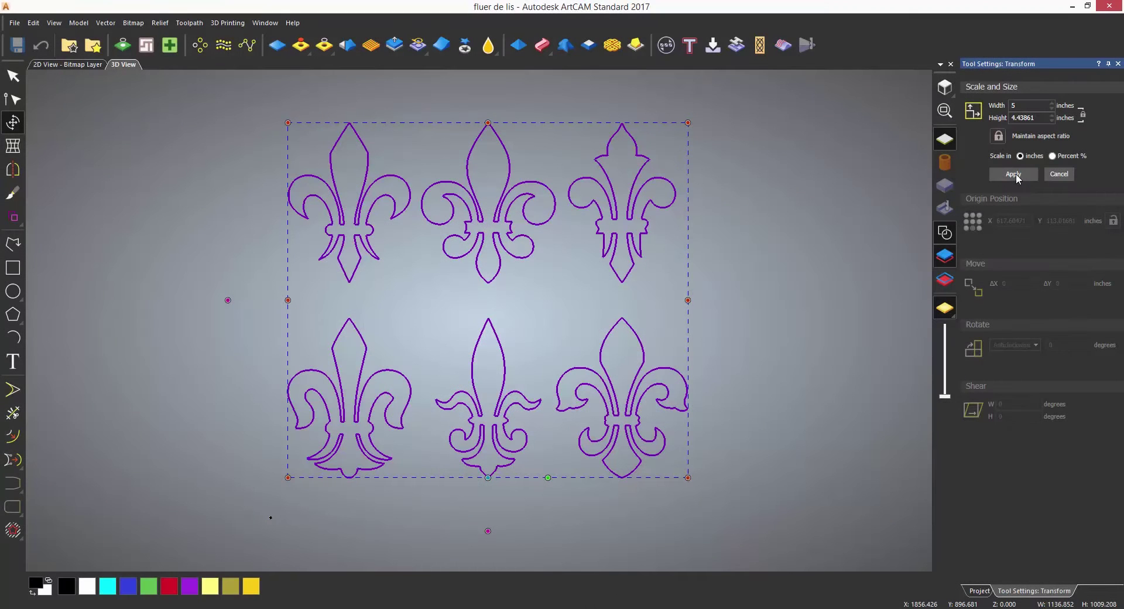
{"action": "left_click", "coordinate": [1013, 174]}
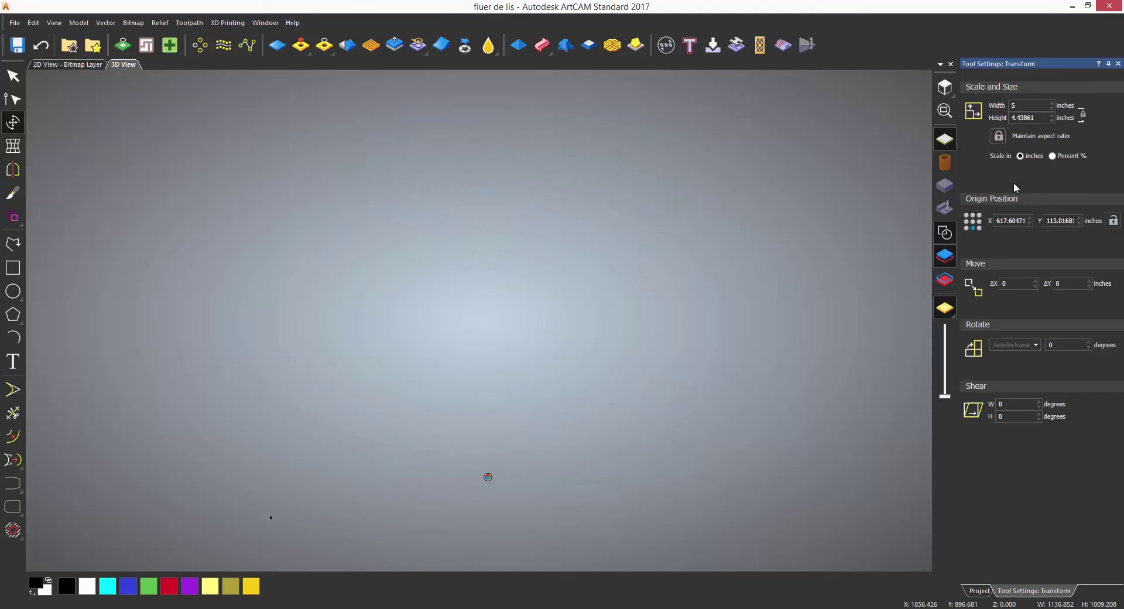
Step: Select the shrunken fleur-de-lis group and centre it on the model with F9
{"action": "left_click", "coordinate": [288, 532]}
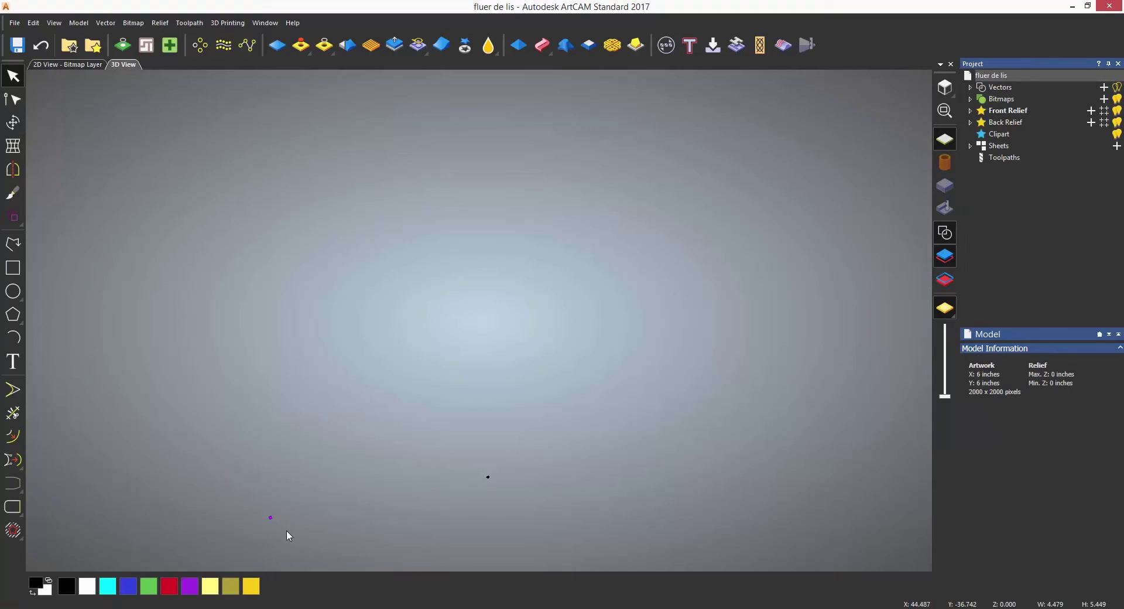
{"action": "left_click_drag", "start_coordinate": [476, 433], "coordinate": [563, 528]}
{"action": "key", "text": "F9"}
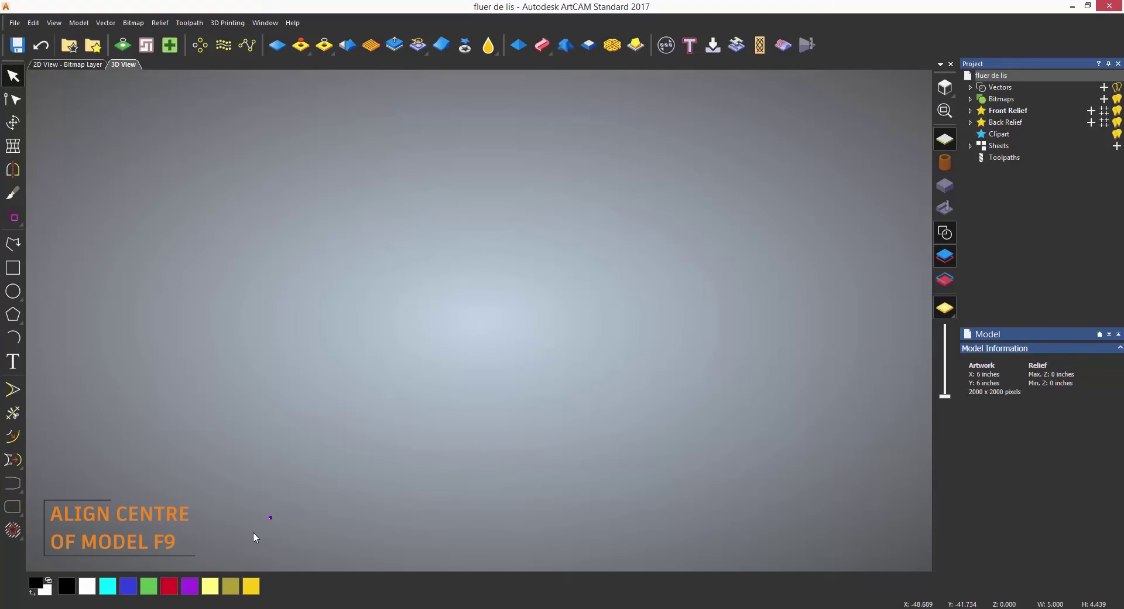
{"action": "scroll", "coordinate": [251, 536], "scroll_direction": "up", "scroll_amount": 8}
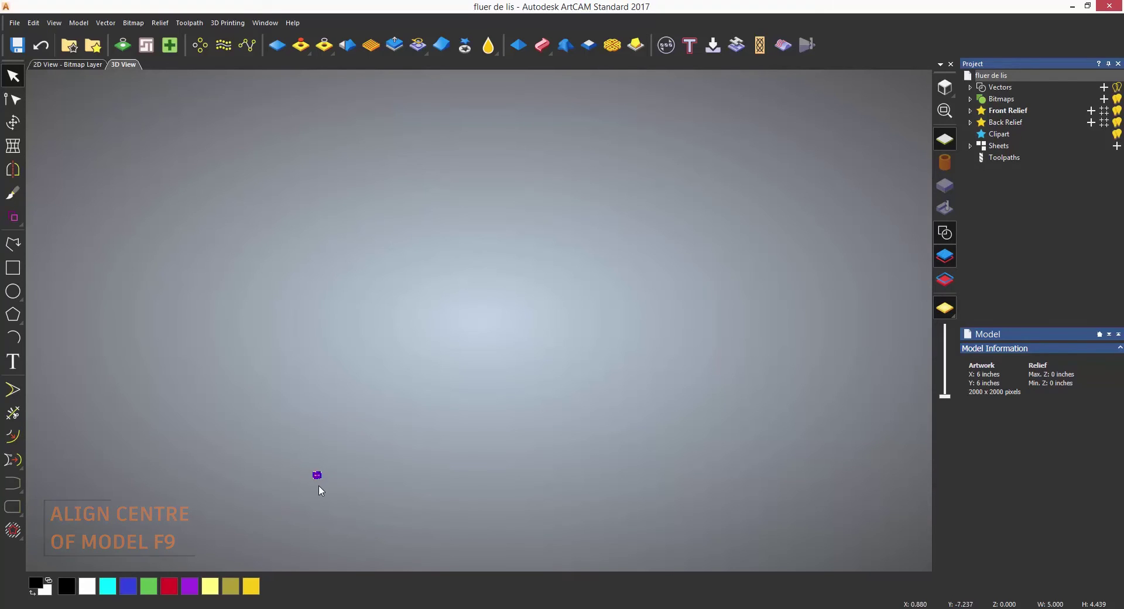
{"action": "scroll", "coordinate": [305, 480], "scroll_direction": "up", "scroll_amount": 6}
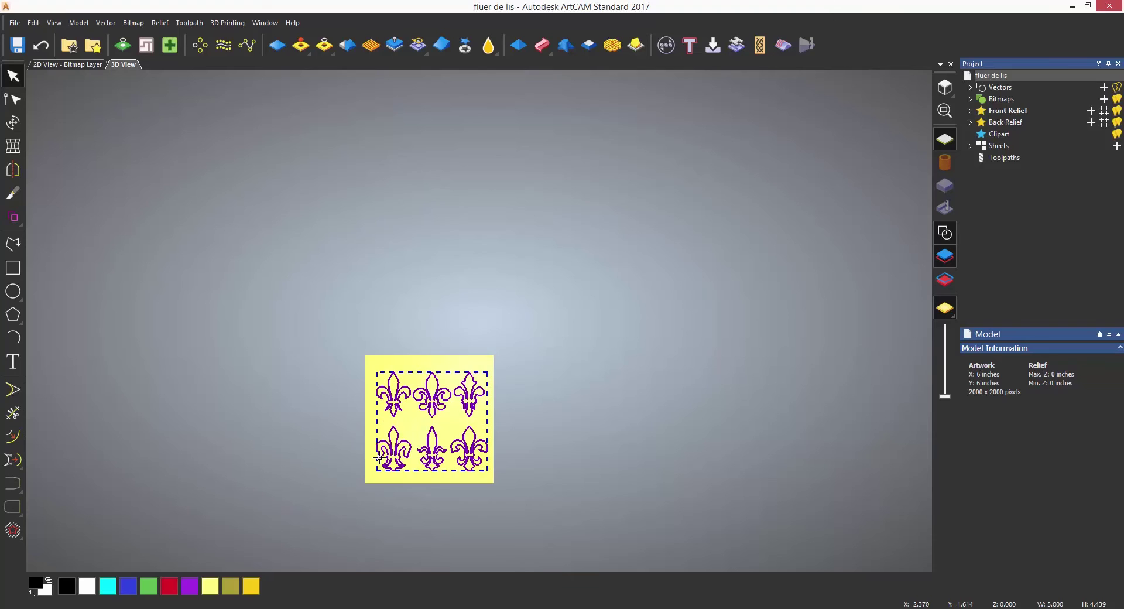
{"action": "scroll", "coordinate": [510, 483], "scroll_direction": "up", "scroll_amount": 2}
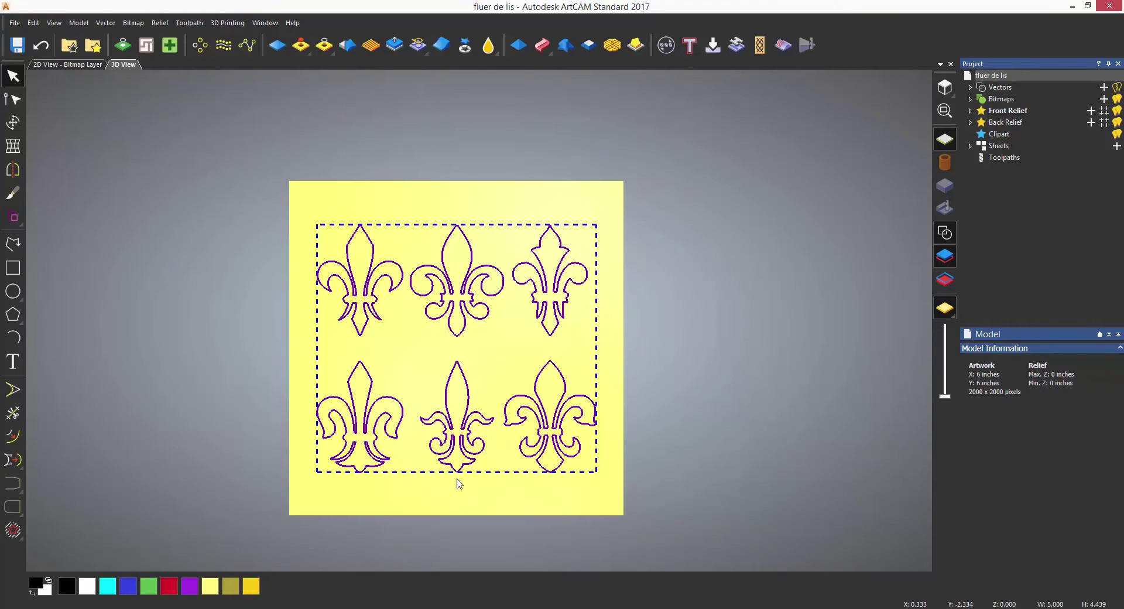
{"action": "scroll", "coordinate": [431, 484], "scroll_direction": "up", "scroll_amount": 2}
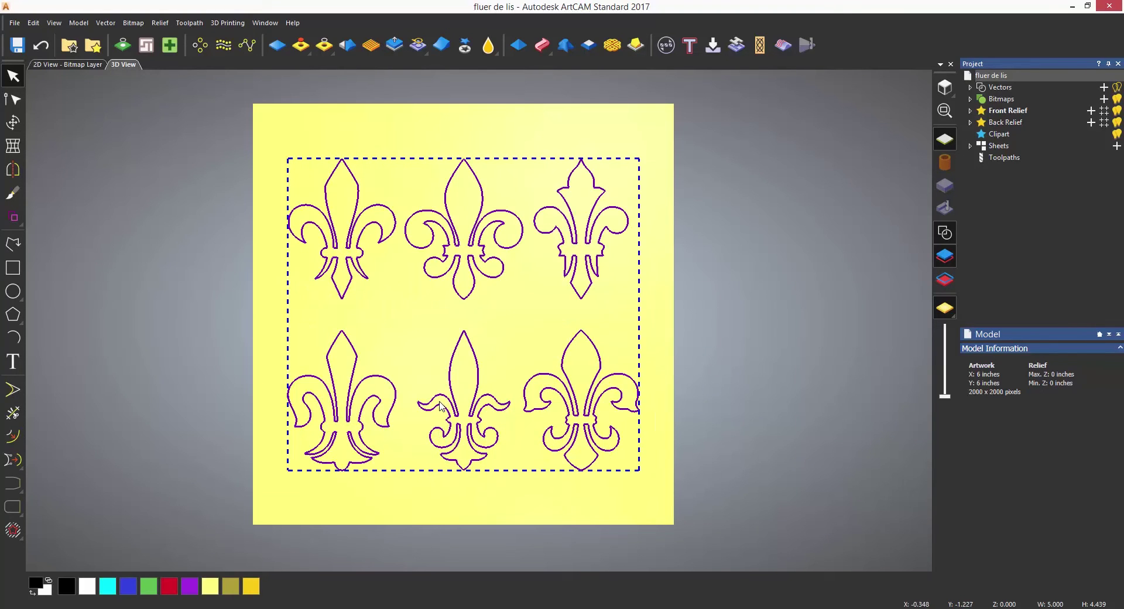
{"action": "scroll", "coordinate": [440, 404], "scroll_direction": "up", "scroll_amount": 1}
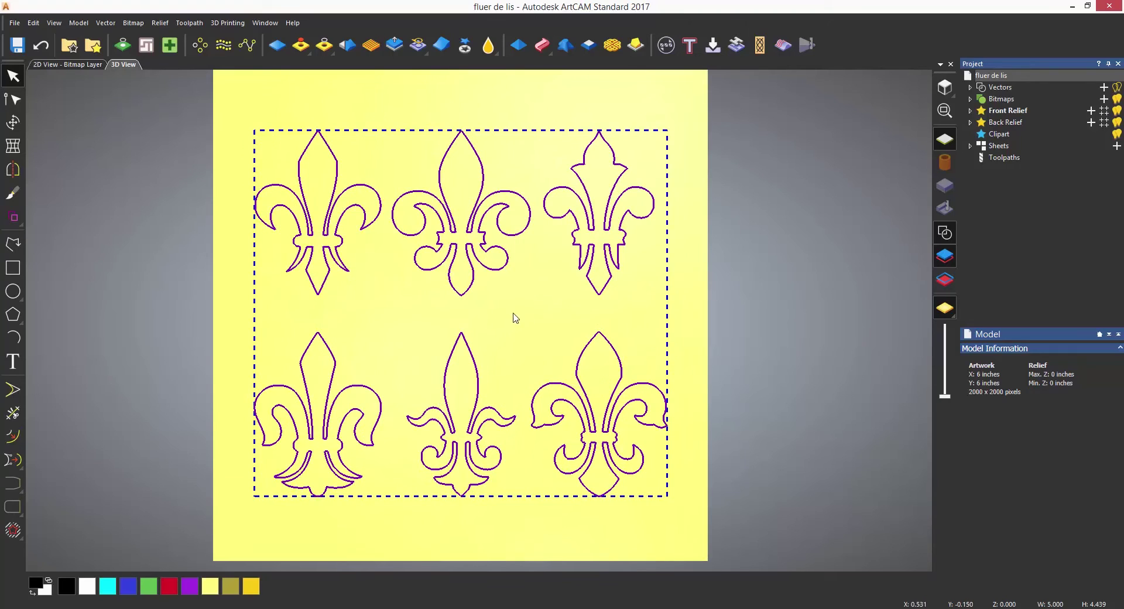
{"action": "scroll", "coordinate": [538, 322], "scroll_direction": "up", "scroll_amount": 1}
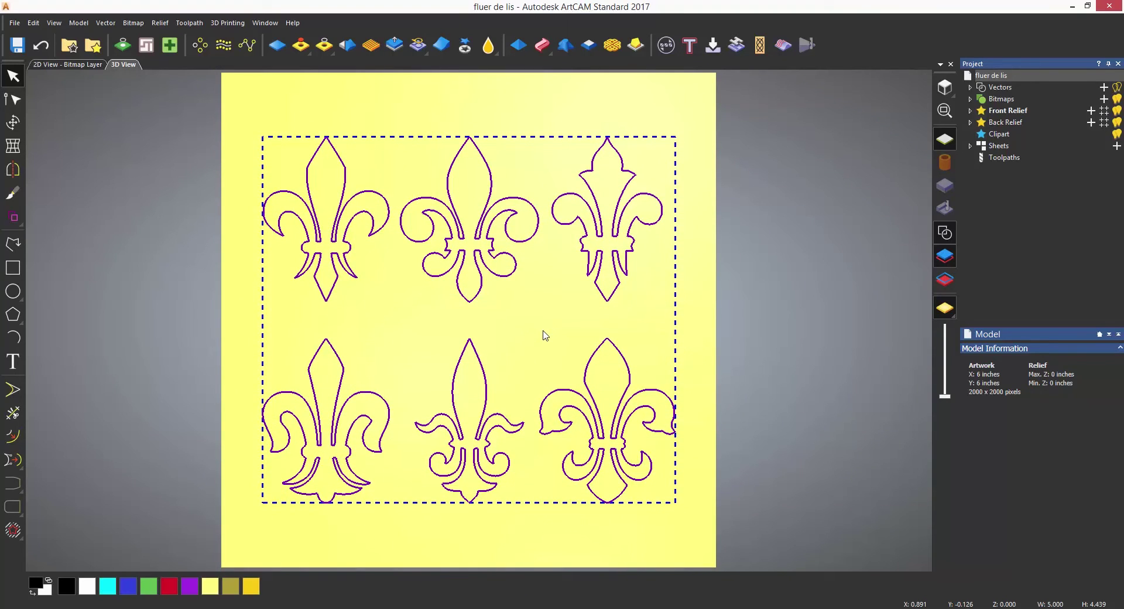
Step: Ungroup the six fleur-de-lis into separate designs
{"action": "left_click", "coordinate": [544, 335]}
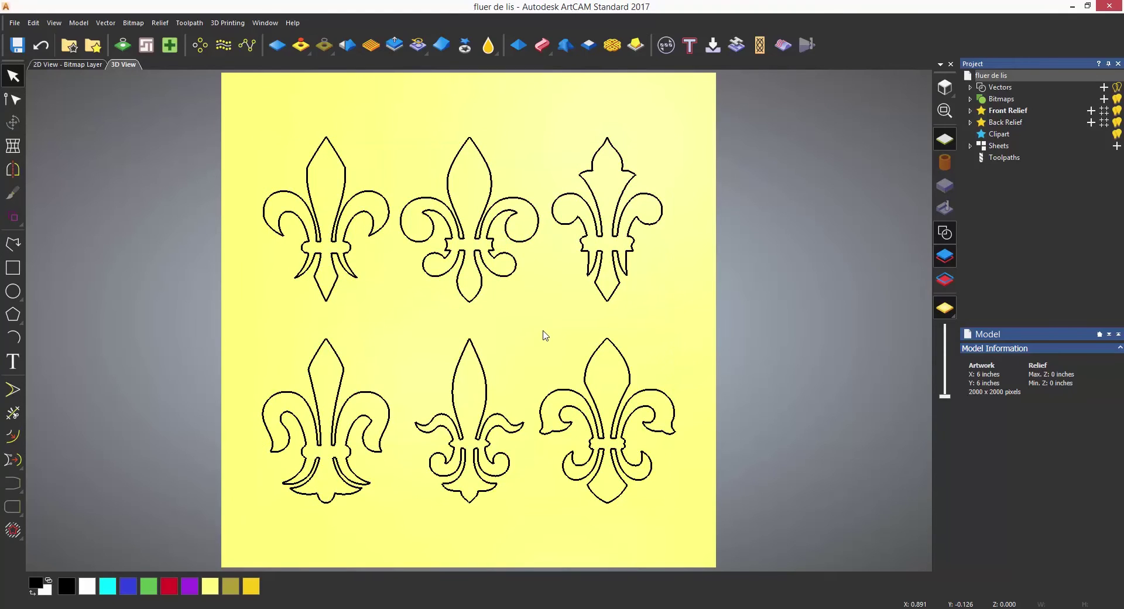
{"action": "left_click", "coordinate": [488, 377]}
{"action": "right_click", "coordinate": [487, 377]}
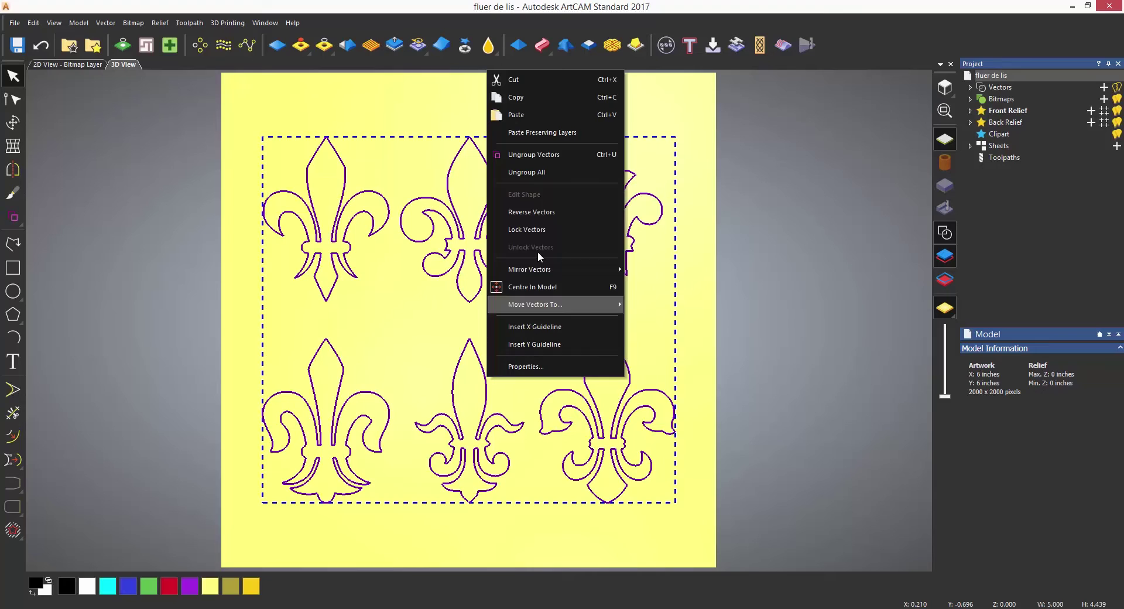
{"action": "left_click", "coordinate": [536, 172]}
{"action": "left_click", "coordinate": [560, 303]}
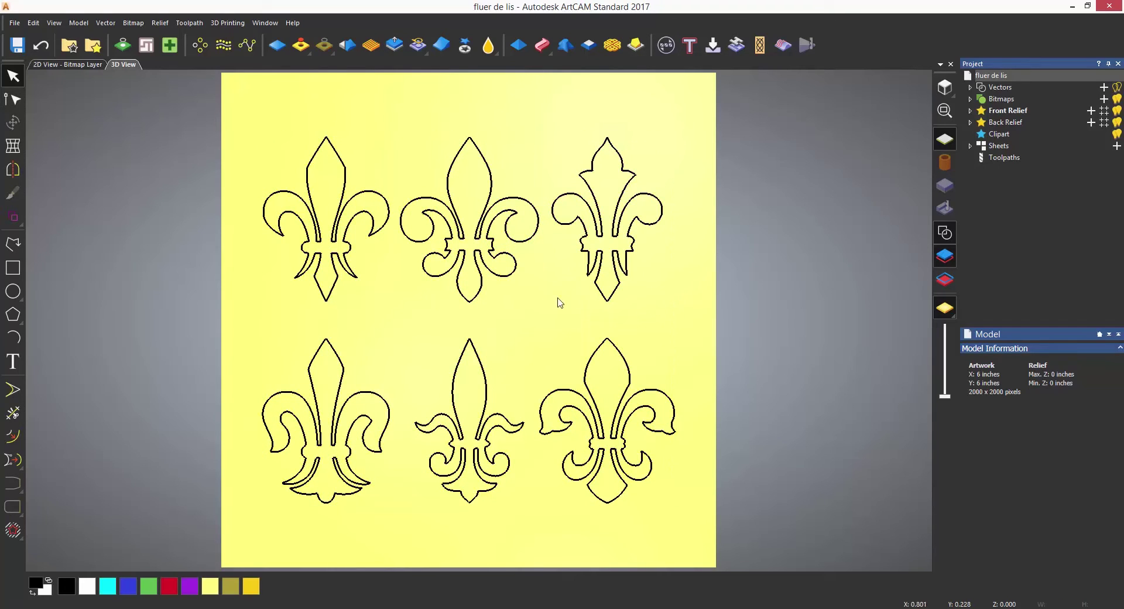
Step: Delete five fleur-de-lis, keeping one, and centre it on the page with F9
{"action": "left_click_drag", "start_coordinate": [692, 245], "coordinate": [272, 266]}
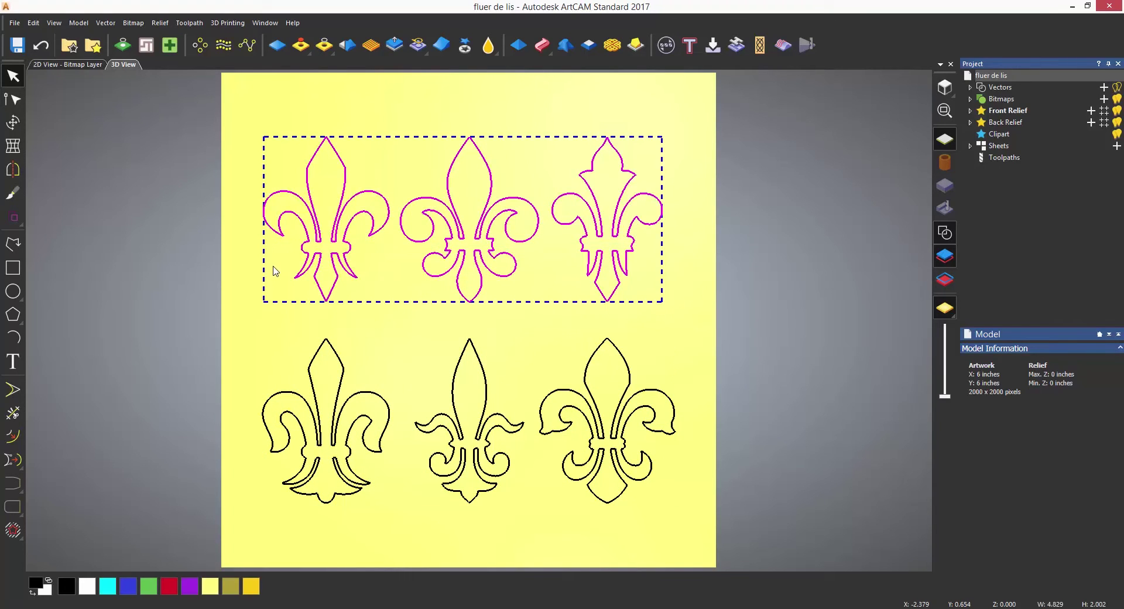
{"action": "key", "text": "Delete"}
{"action": "left_click", "coordinate": [613, 346]}
{"action": "key", "text": "Delete"}
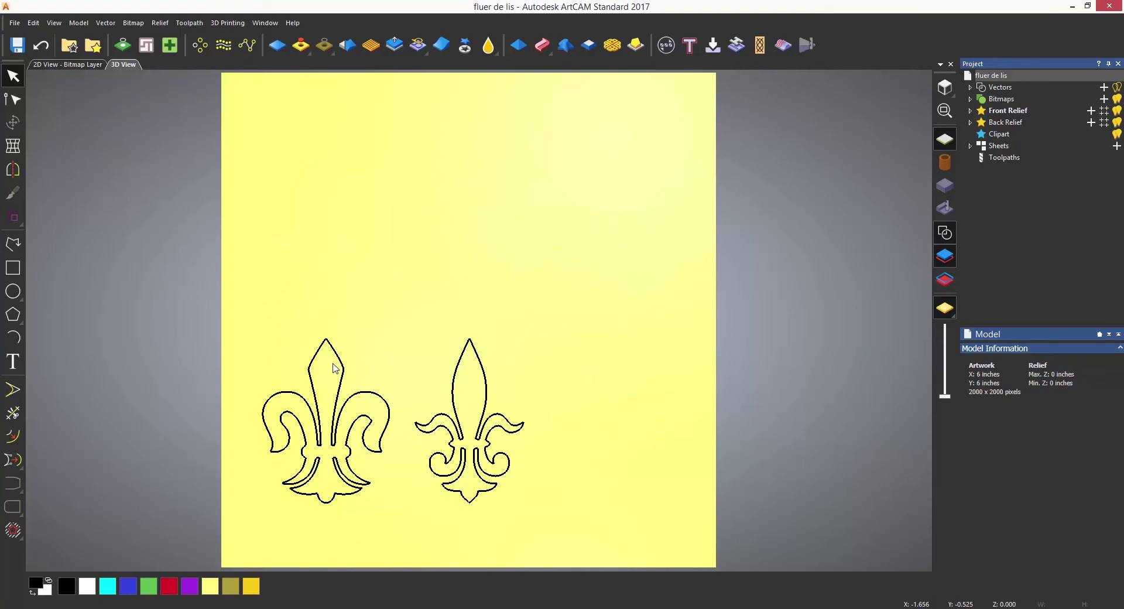
{"action": "left_click", "coordinate": [341, 360]}
{"action": "key", "text": "Delete"}
{"action": "left_click", "coordinate": [462, 360]}
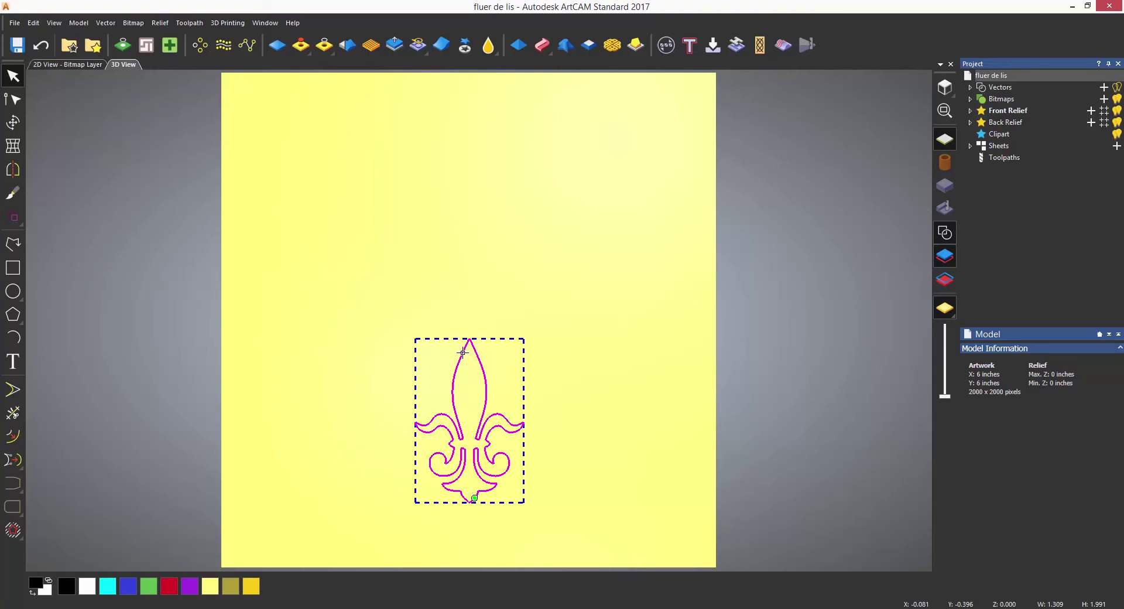
{"action": "key", "text": "F9"}
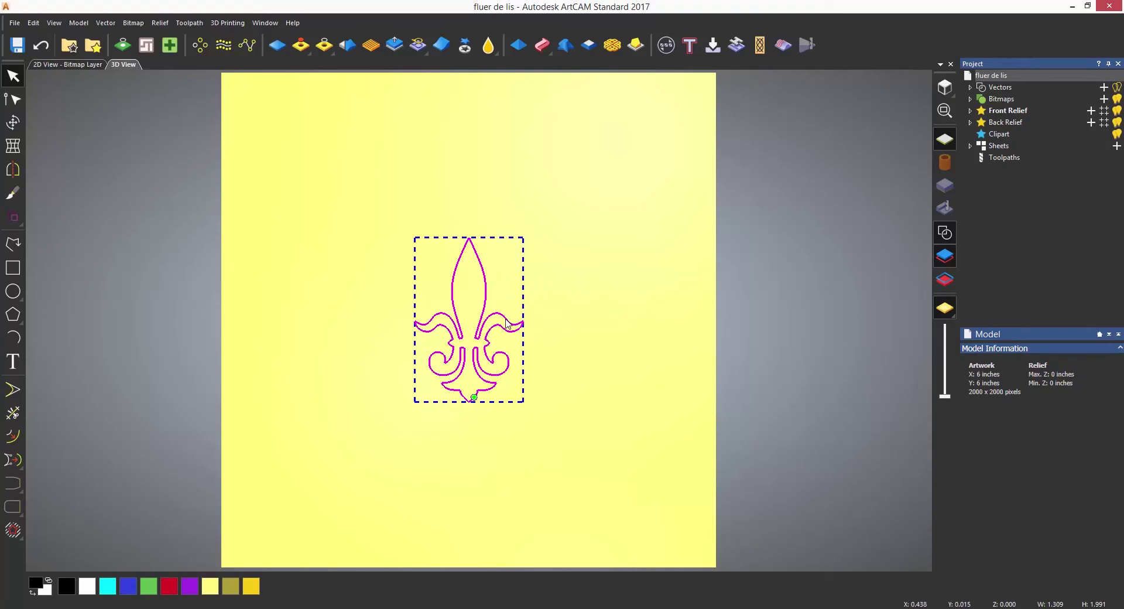
Step: Enlarge the fleur-de-lis to 2.24147 × 3.40991 in and rotate it 180° upside down
{"action": "left_click", "coordinate": [13, 122]}
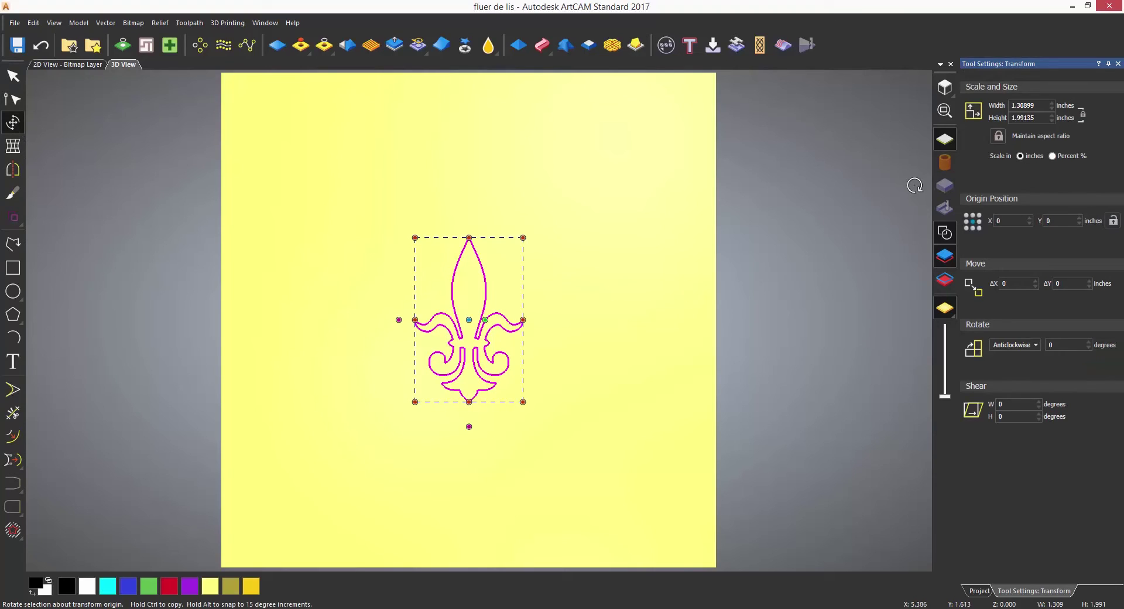
{"action": "left_click_drag", "start_coordinate": [523, 401], "coordinate": [615, 428]}
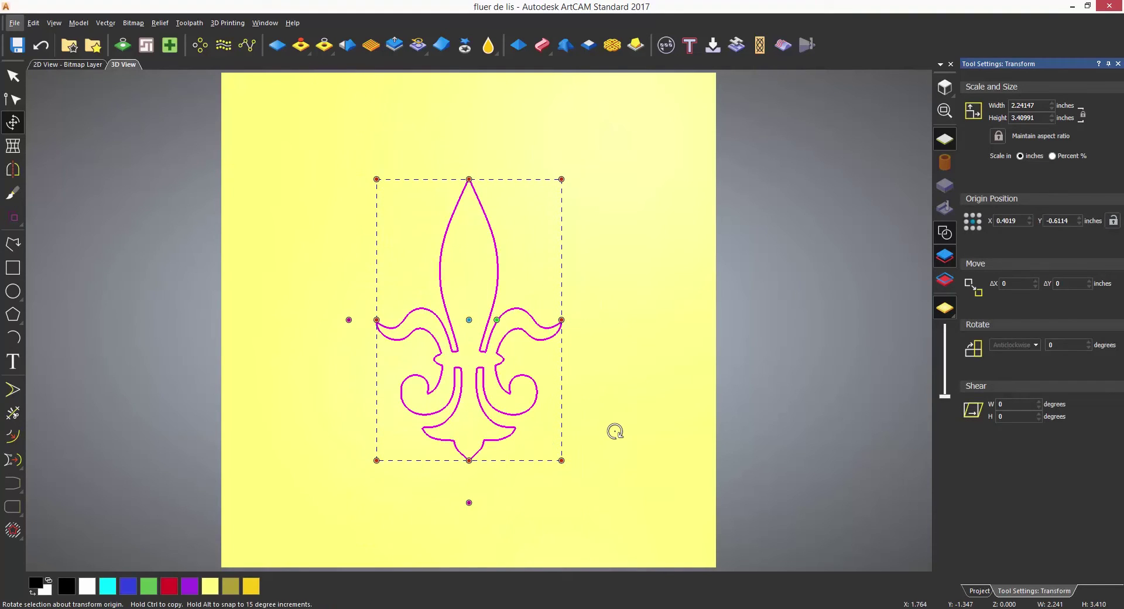
{"action": "key", "text": "Escape"}
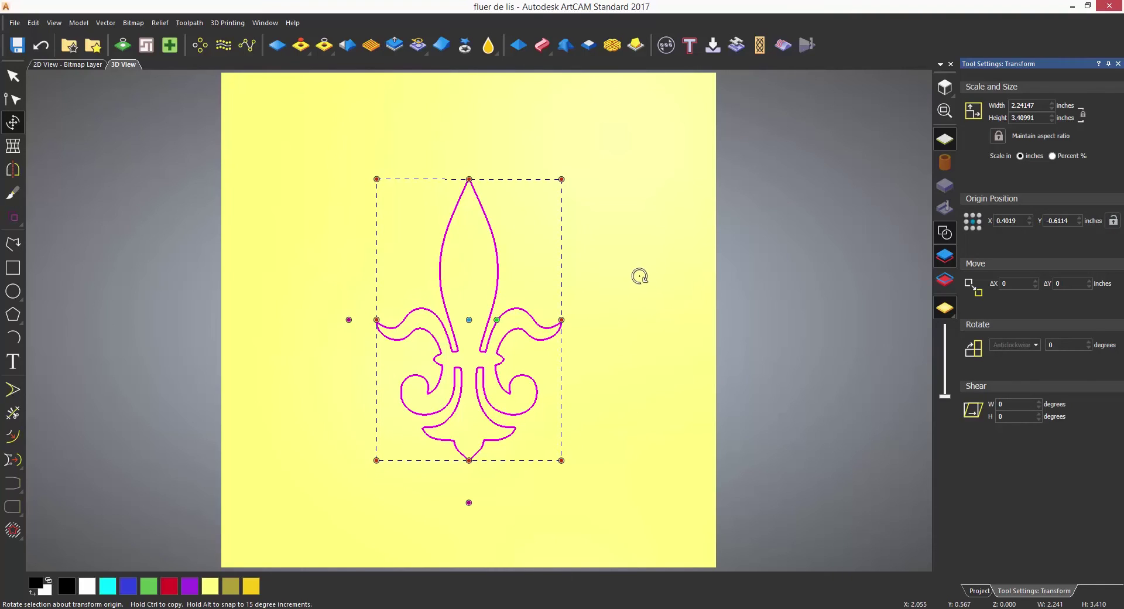
{"action": "left_click_drag", "start_coordinate": [640, 276], "coordinate": [417, 337]}
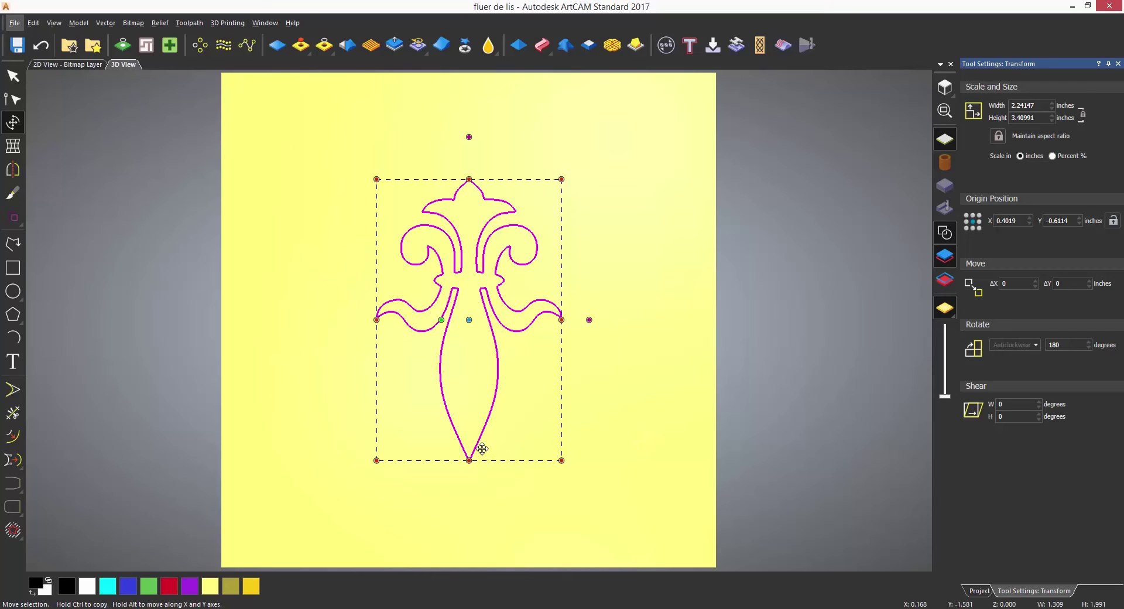
Step: Move the inverted fleur-de-lis straight up 1.43369 in toward the page centre
{"action": "left_click_drag", "start_coordinate": [481, 445], "coordinate": [484, 323]}
{"action": "key", "text": "alt"}
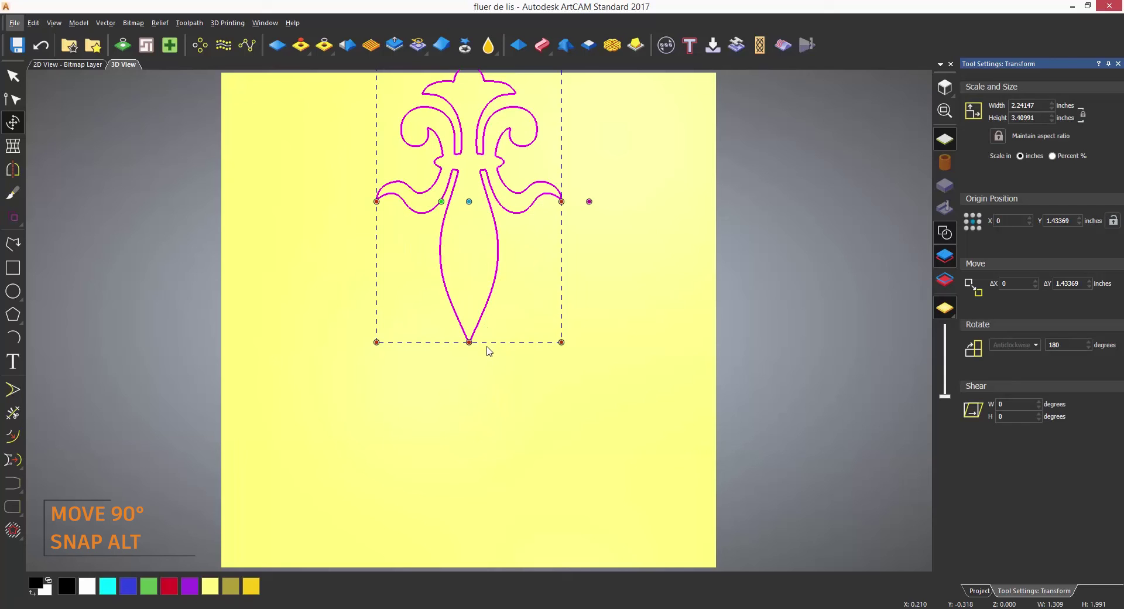
{"action": "scroll", "coordinate": [489, 351], "scroll_direction": "down", "scroll_amount": 1}
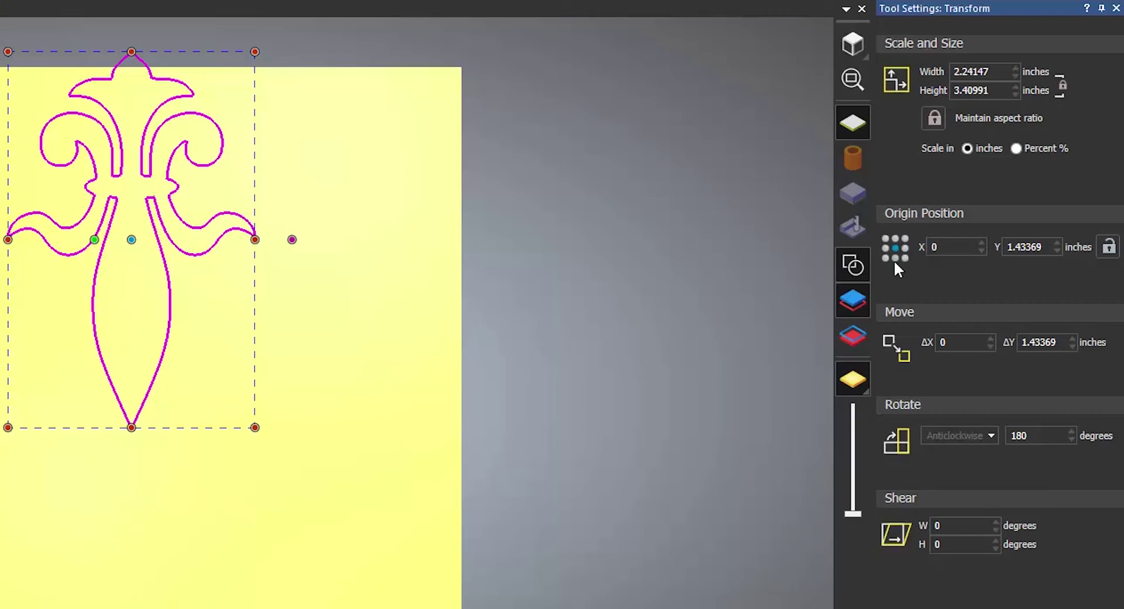
Step: Place the transform pivot at the fleur-de-lis's bottom tip
{"action": "left_click", "coordinate": [973, 215]}
{"action": "left_click", "coordinate": [886, 239]}
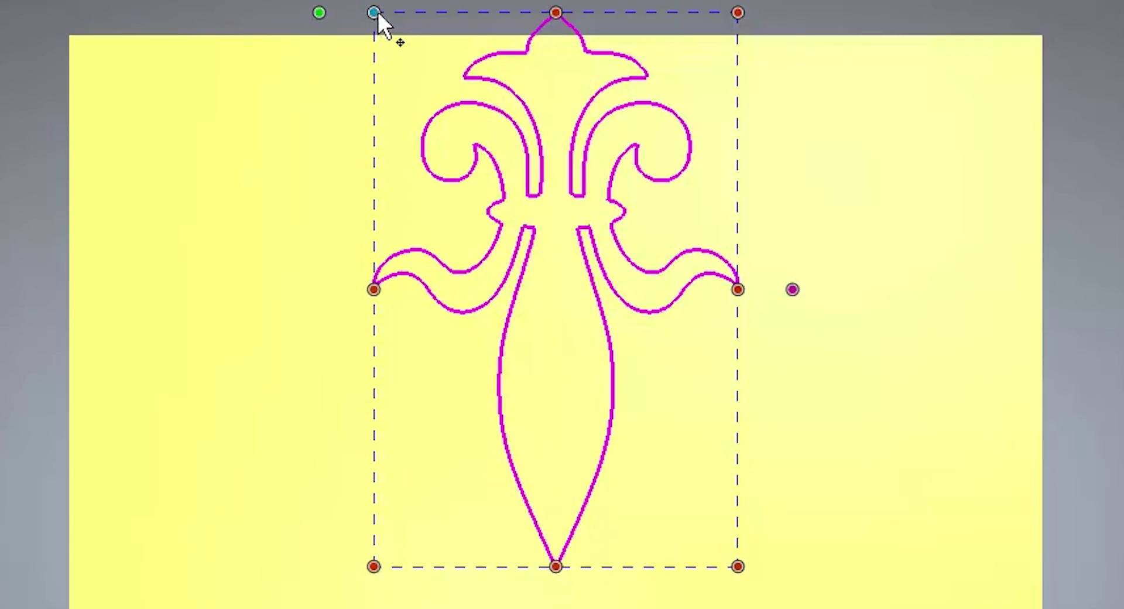
{"action": "left_click_drag", "start_coordinate": [390, 37], "coordinate": [556, 567]}
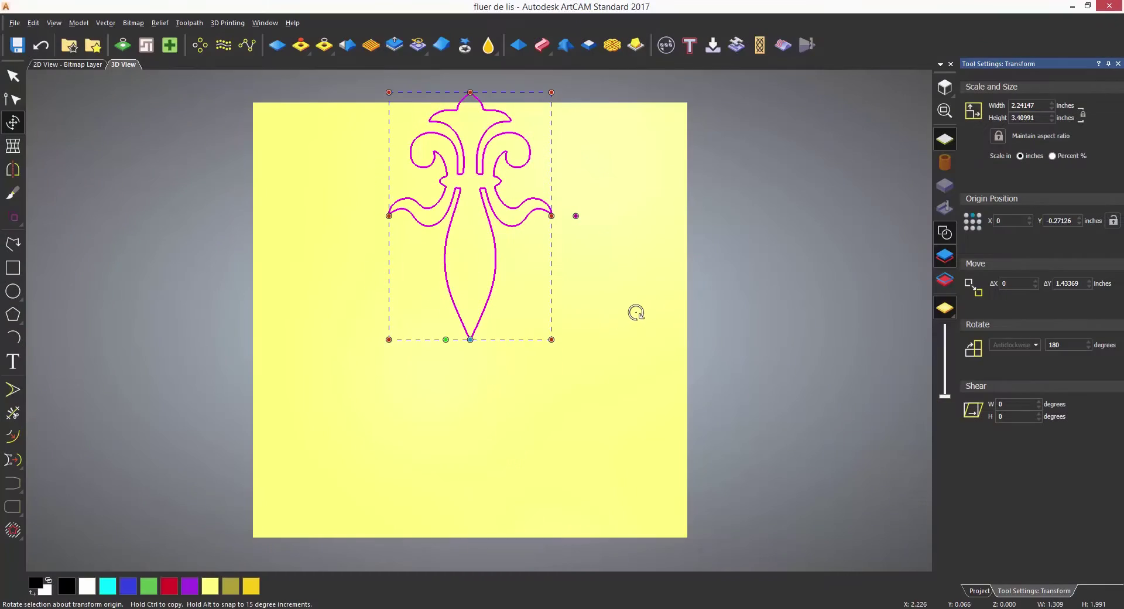
Step: Rotate copies of the fleur-de-lis in 90° steps around its tip into a four-arm cross
{"action": "left_click_drag", "start_coordinate": [643, 304], "coordinate": [376, 370]}
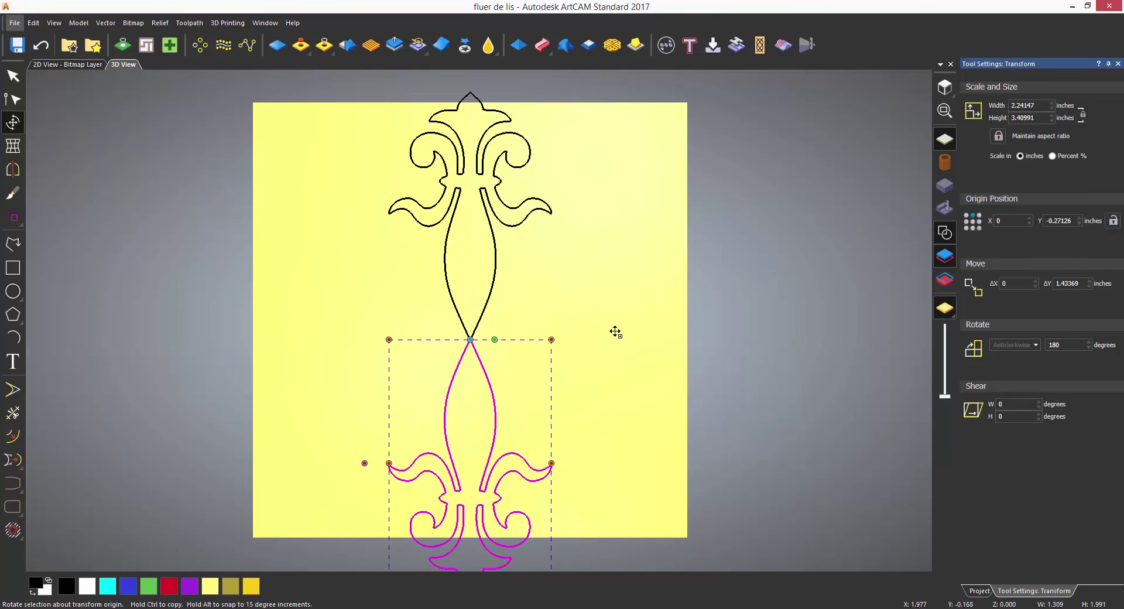
{"action": "left_click_drag", "start_coordinate": [614, 328], "coordinate": [541, 464]}
{"action": "left_click_drag", "start_coordinate": [474, 459], "coordinate": [673, 489], "text": "ctrl"}
{"action": "key", "text": "Escape"}
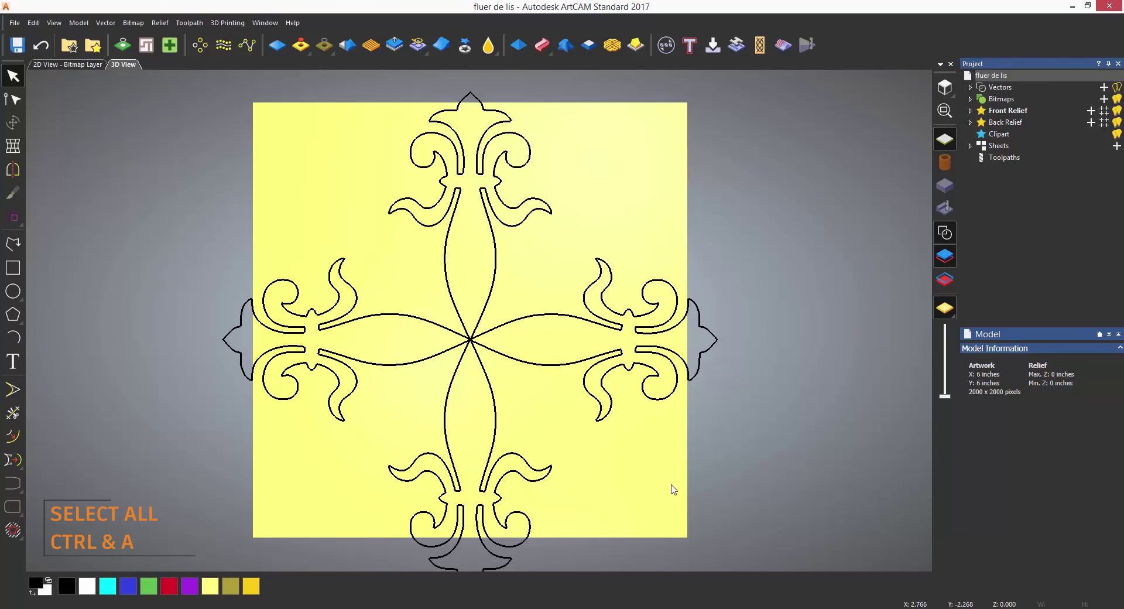
Step: Shrink the whole cross to 2.92616 in square and move it up and left
{"action": "key", "text": "ctrl+a"}
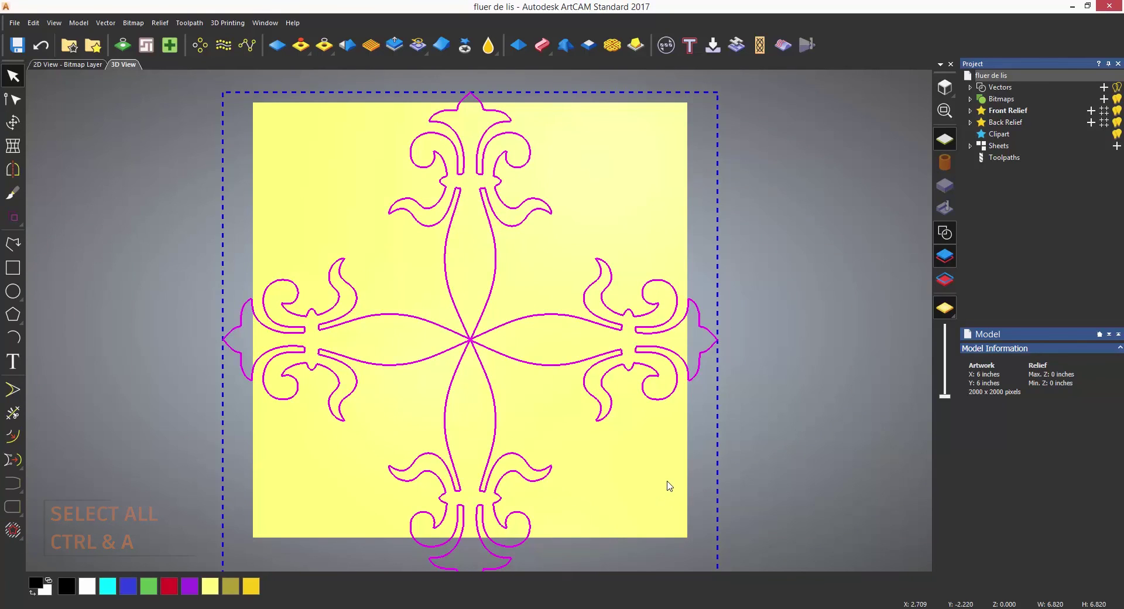
{"action": "left_click", "coordinate": [12, 122]}
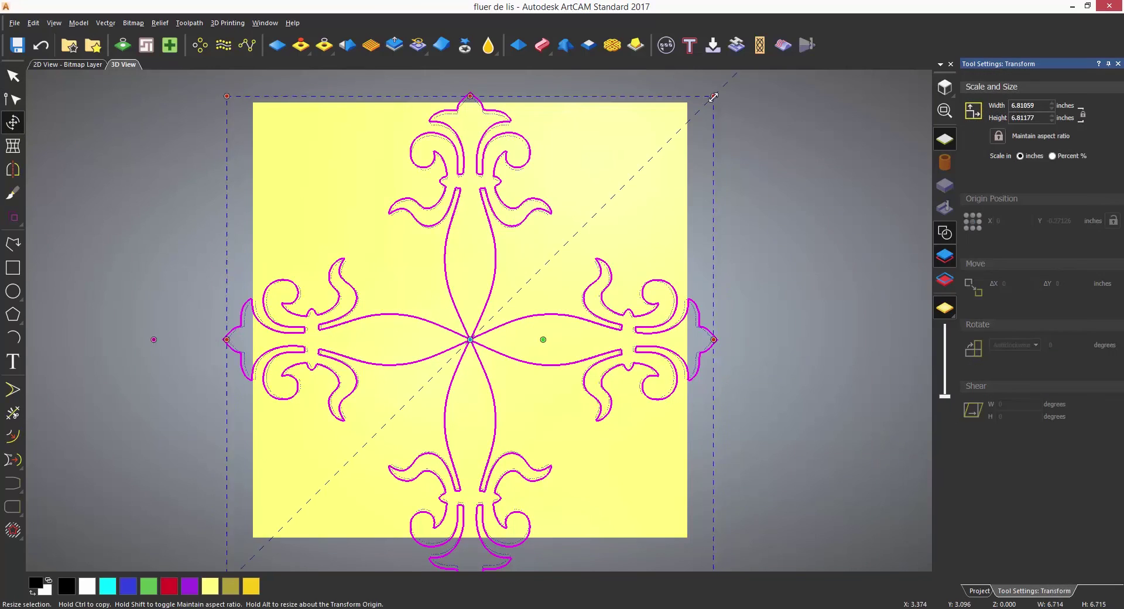
{"action": "left_click_drag", "start_coordinate": [718, 92], "coordinate": [577, 233]}
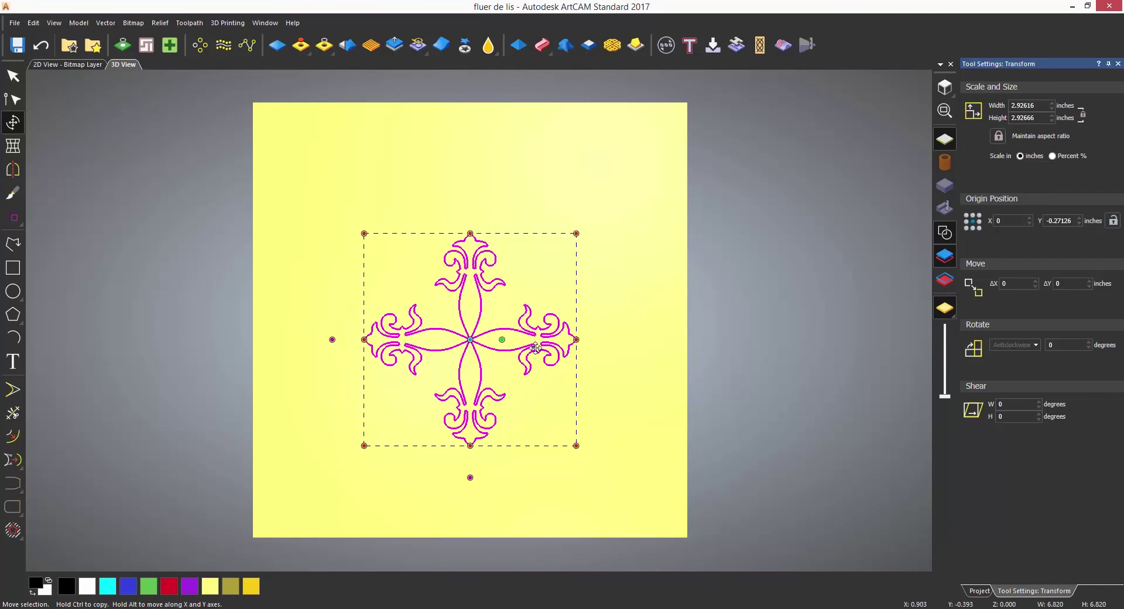
{"action": "left_click_drag", "start_coordinate": [536, 349], "coordinate": [737, 309]}
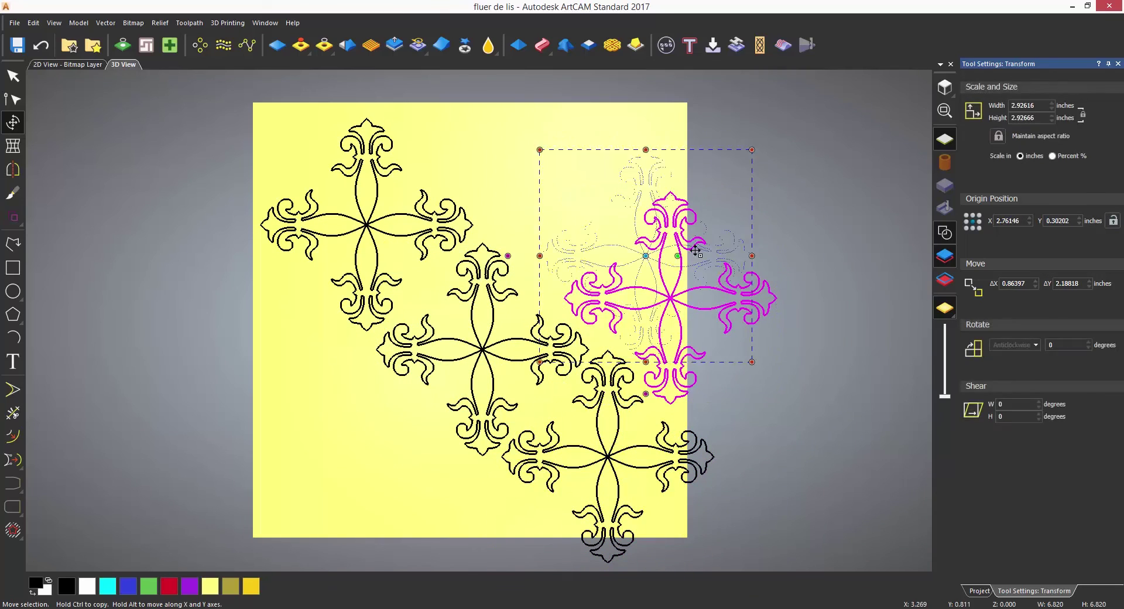